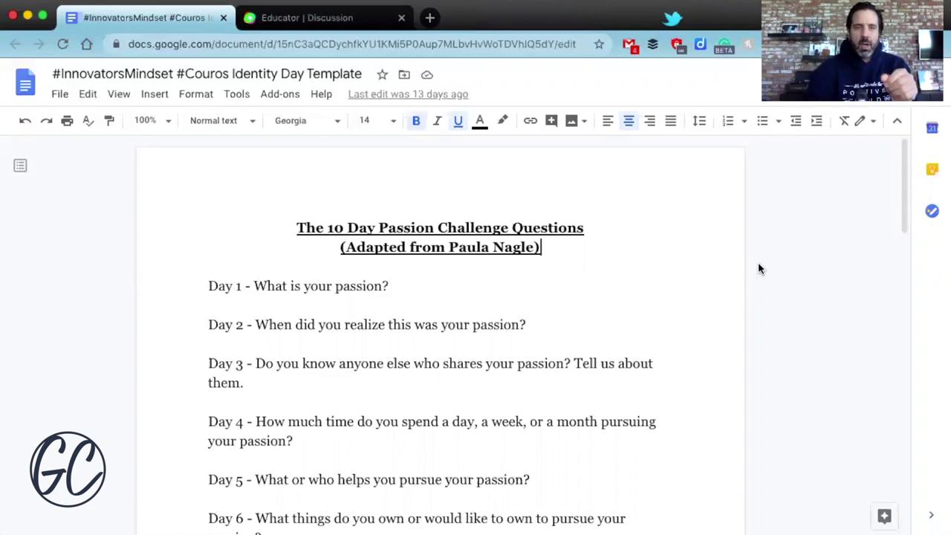
# Go to the Educator | Discussion page and start a new group
pyautogui.click(331, 20)
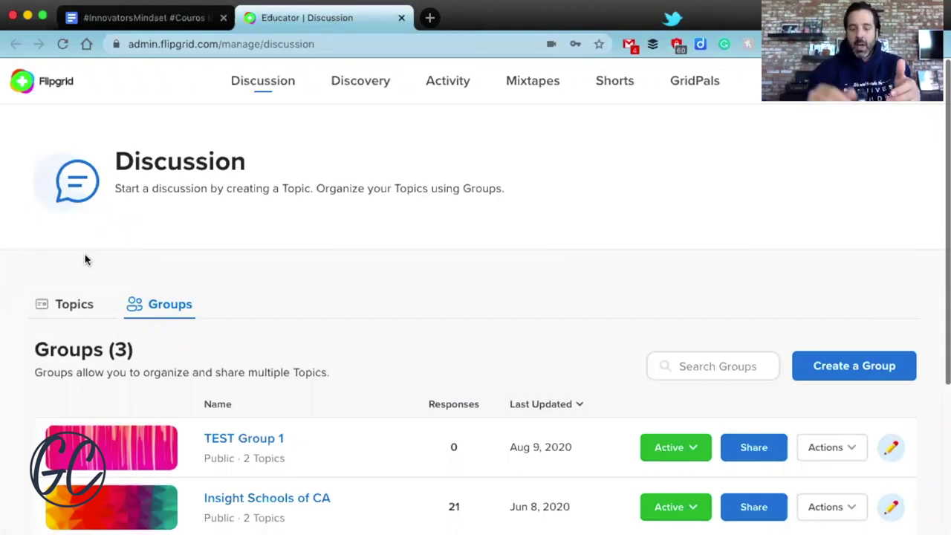
pyautogui.click(843, 365)
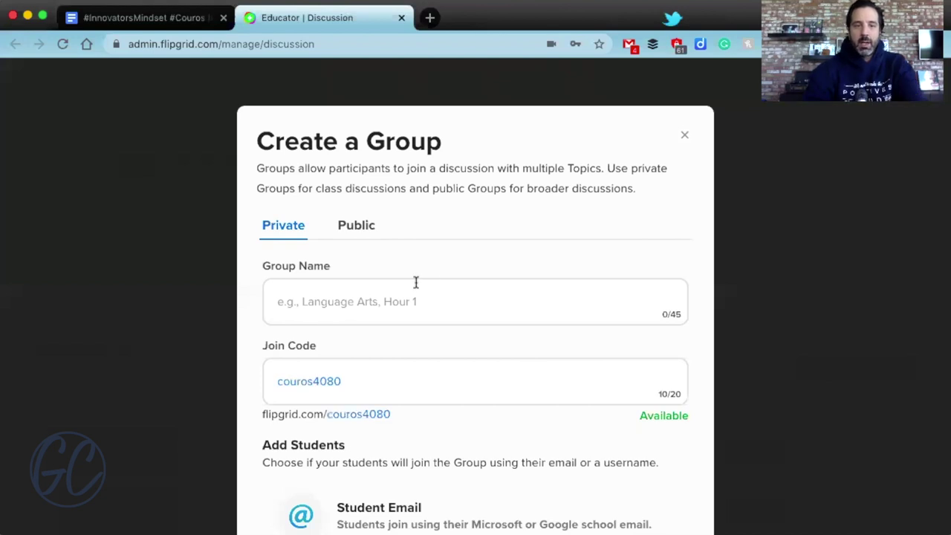
# Make the new group public and name it 'Identity Day'
pyautogui.click(365, 228)
pyautogui.click(346, 349)
pyautogui.write('Identity Day')
pyautogui.scroll(-2, 413, 329)
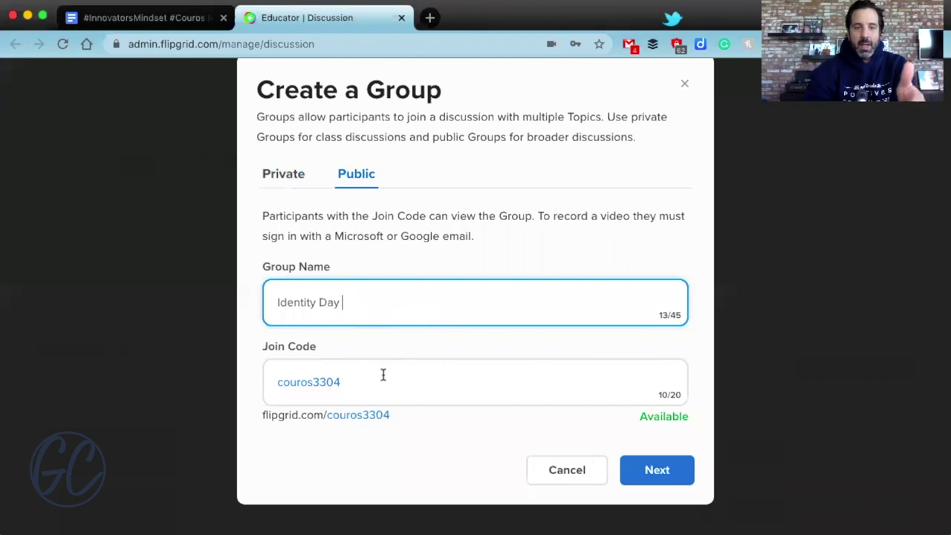
pyautogui.scroll(-1, 408, 342)
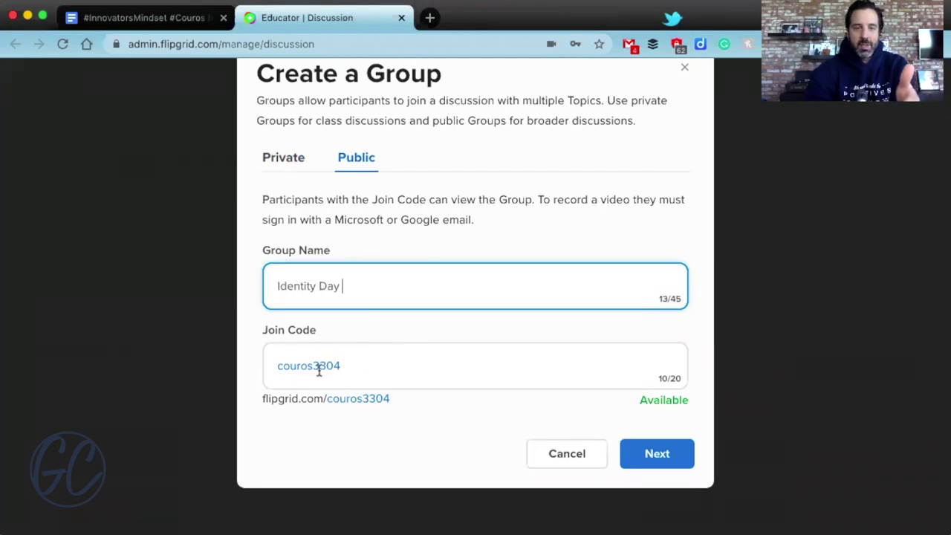
pyautogui.moveTo(313, 365); pyautogui.dragTo(403, 376)
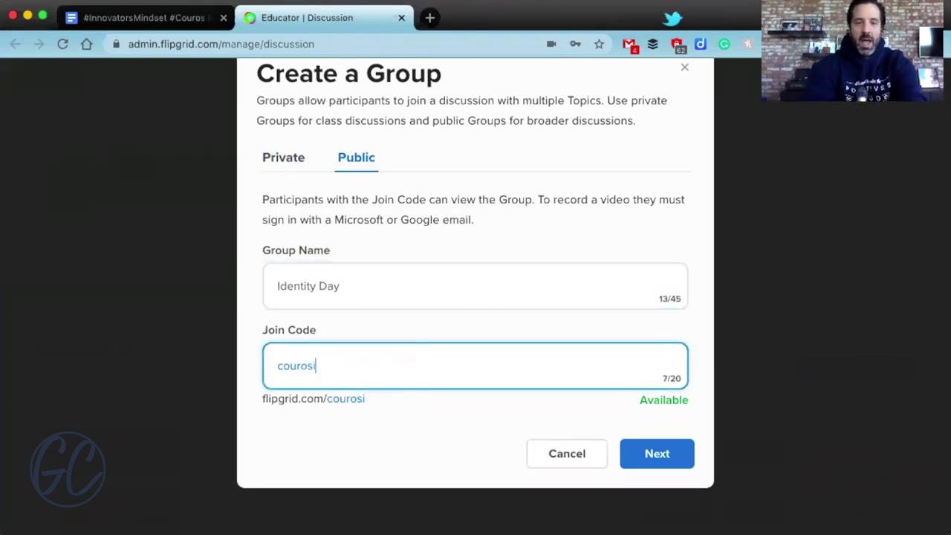
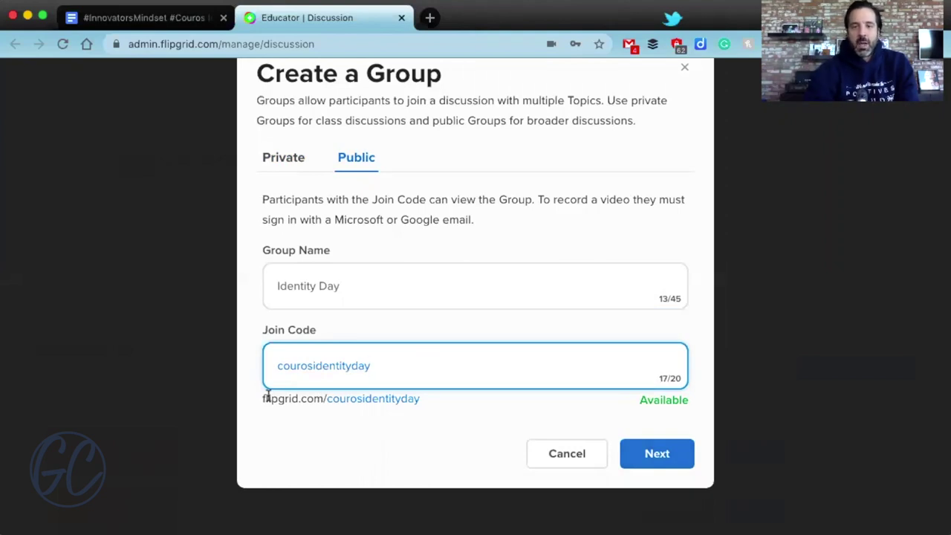
pyautogui.click(678, 451)
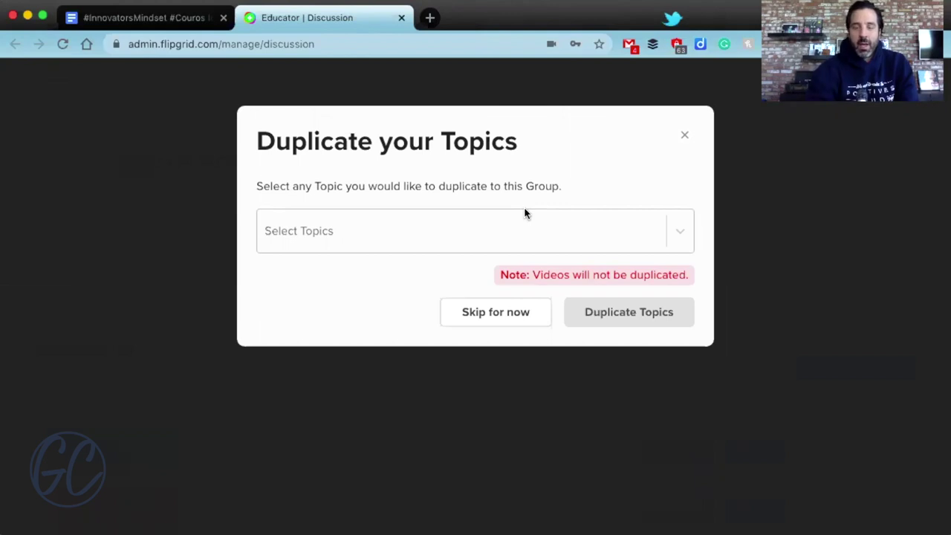
# Skip duplicating topics, go to the Identity Day group, and start a new topic there
pyautogui.click(496, 313)
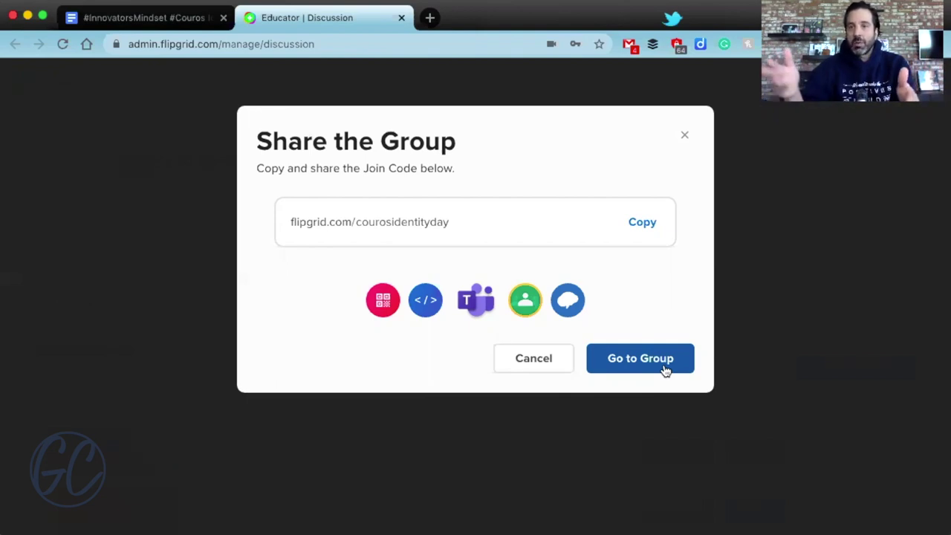
pyautogui.click(665, 370)
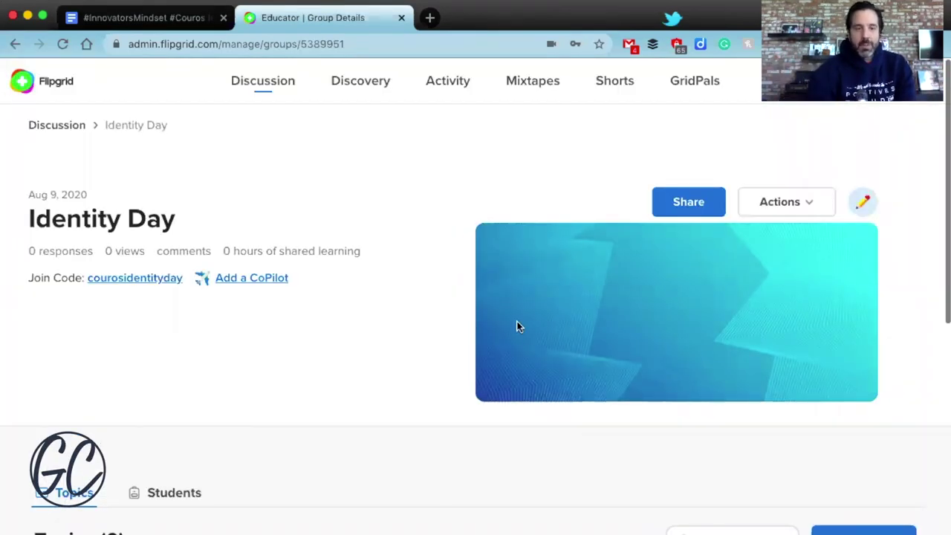
pyautogui.scroll(-5, 514, 323)
pyautogui.scroll(3, 453, 248)
pyautogui.scroll(-2, 452, 248)
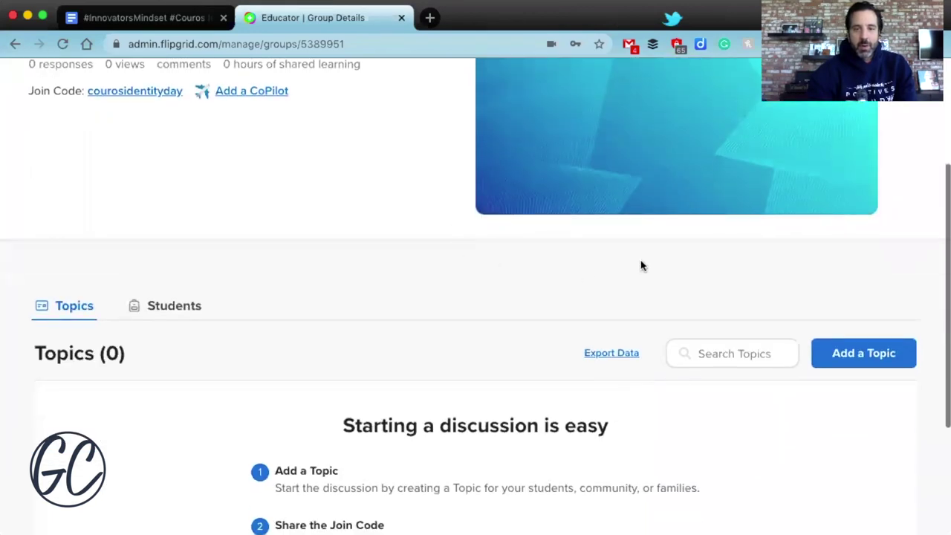
pyautogui.scroll(-1, 654, 222)
pyautogui.click(862, 324)
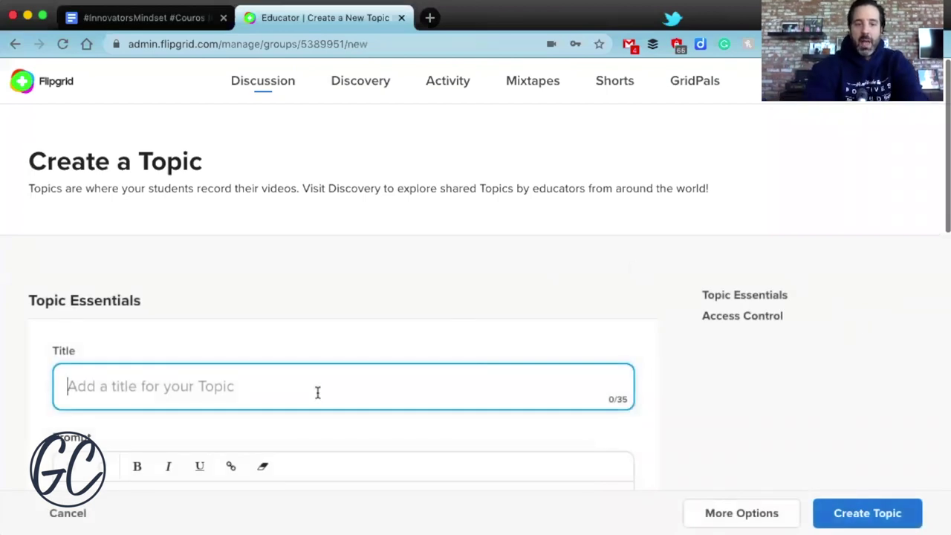
# Title the topic 'What is your passion?' with prompt 'Instructions on what to do....'
pyautogui.write('What is your pas')
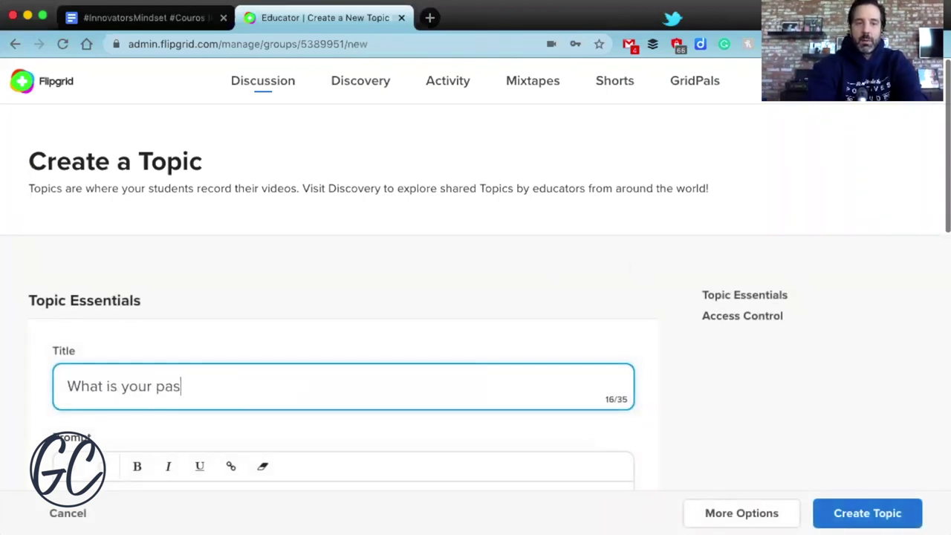
pyautogui.write('sion?')
pyautogui.scroll(-3, 153, 399)
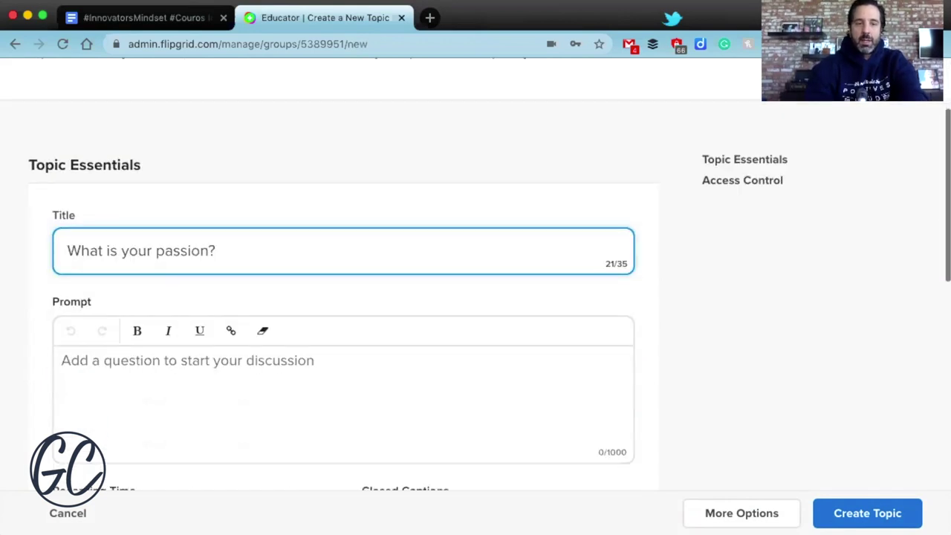
pyautogui.click(153, 399)
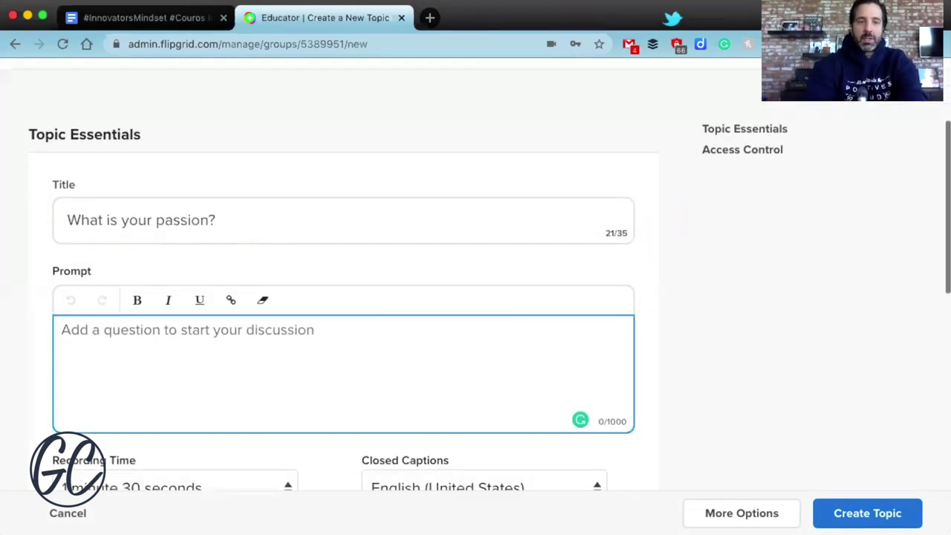
pyautogui.write('Instructio')
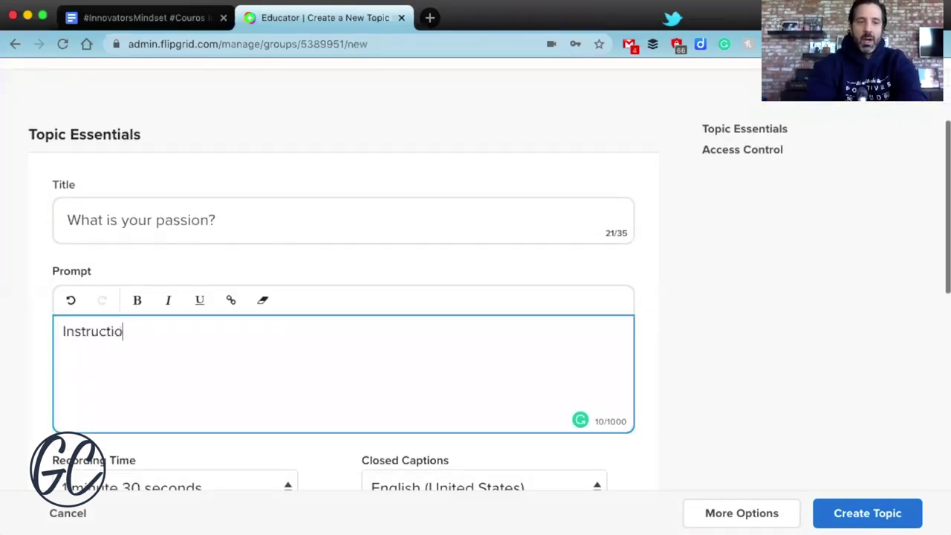
pyautogui.write('ns on what to do?')
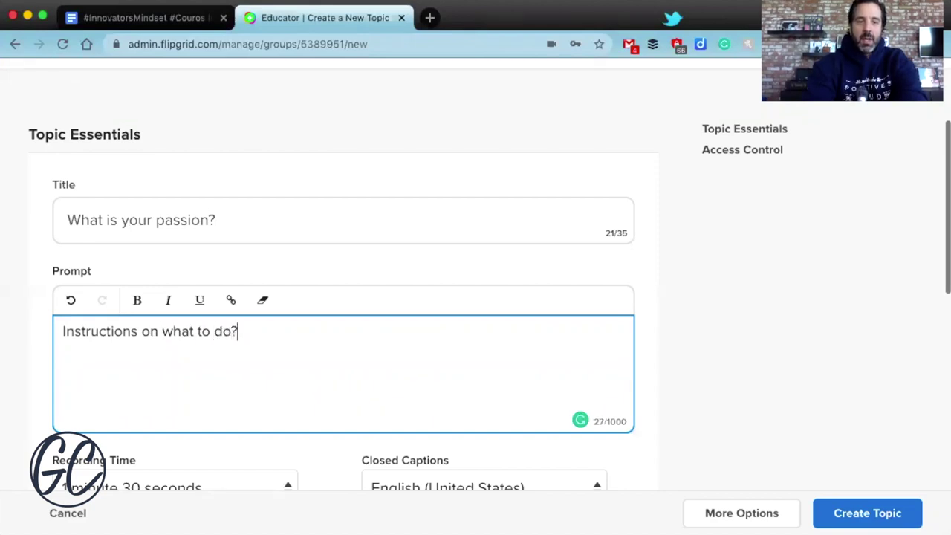
pyautogui.press('BackSpace')
pyautogui.write('....')
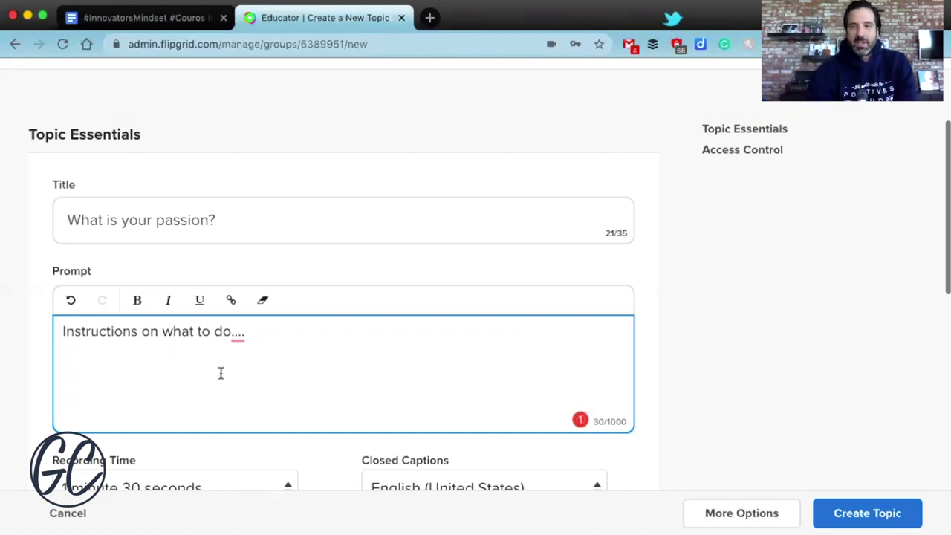
# Scroll down the topic form and open the Recording Time dropdown
pyautogui.scroll(-3, 219, 371)
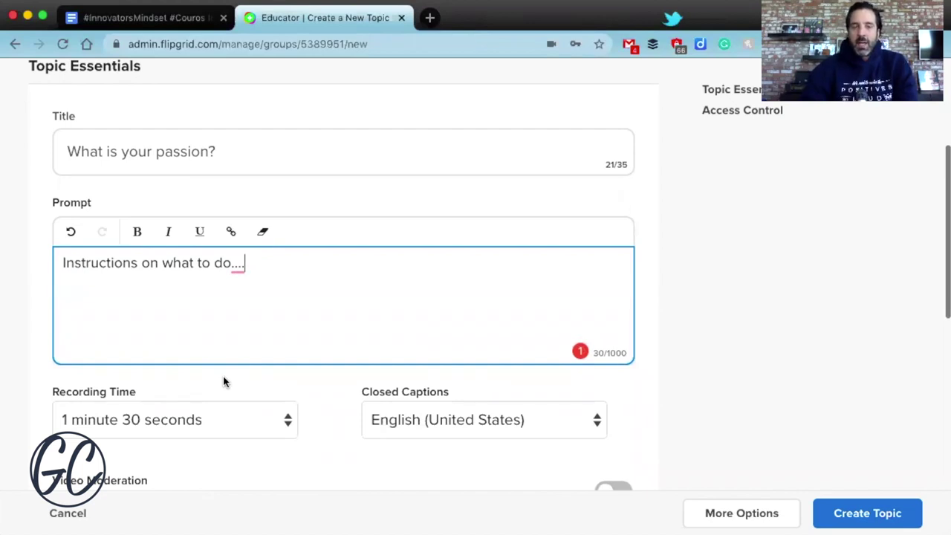
pyautogui.scroll(-1, 222, 380)
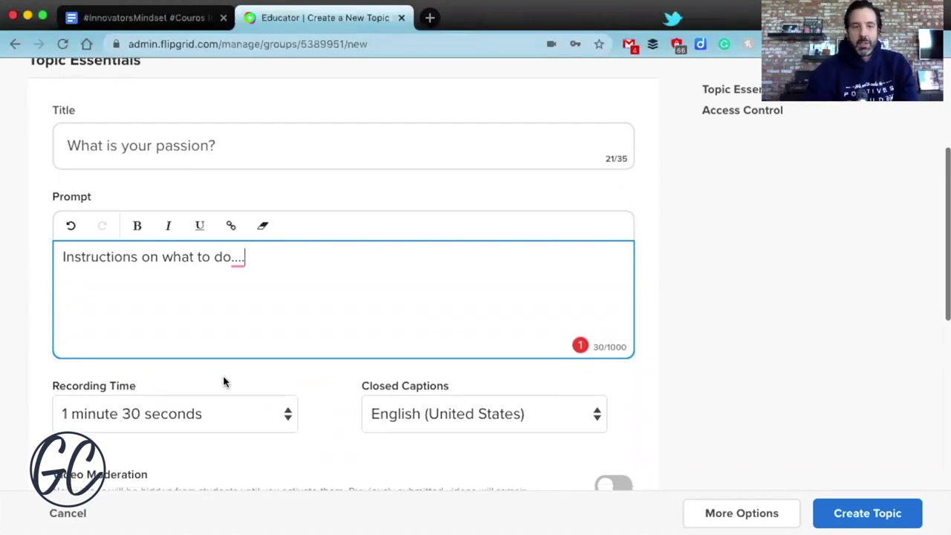
pyautogui.scroll(-2, 787, 290)
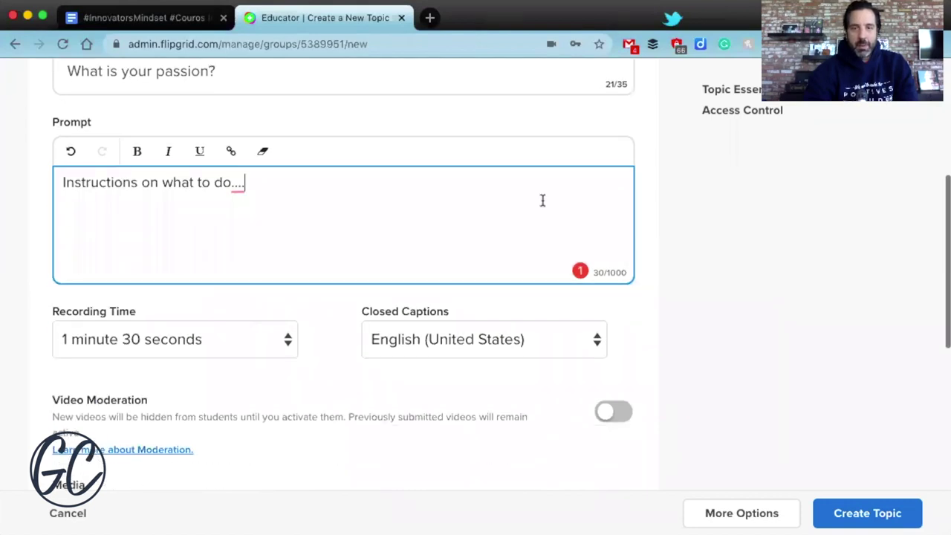
pyautogui.scroll(-1, 541, 200)
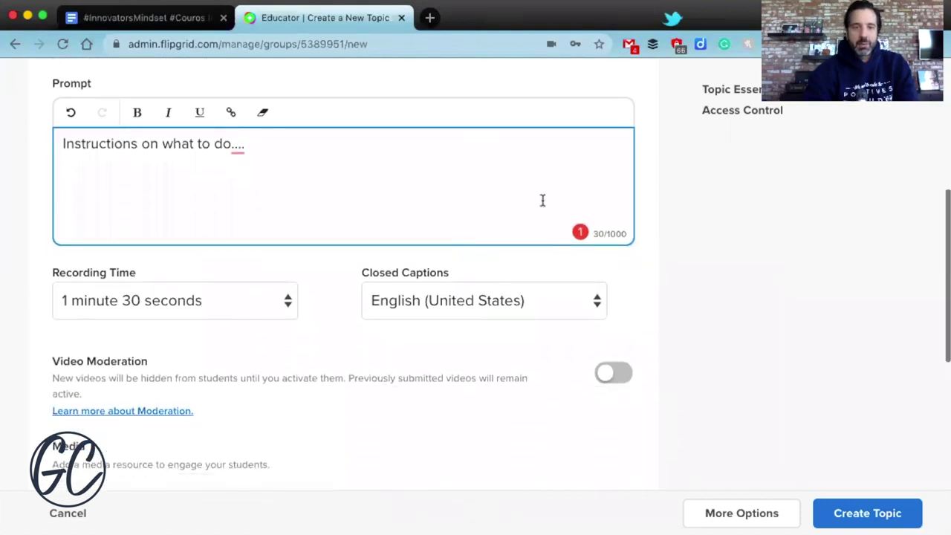
pyautogui.click(176, 297)
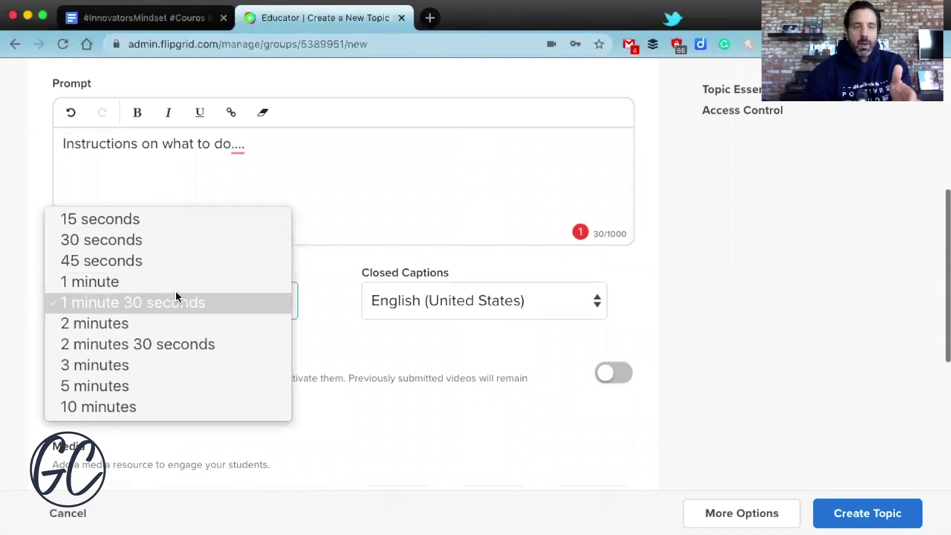
# Choose 1 minute as the topic's recording time
pyautogui.click(172, 285)
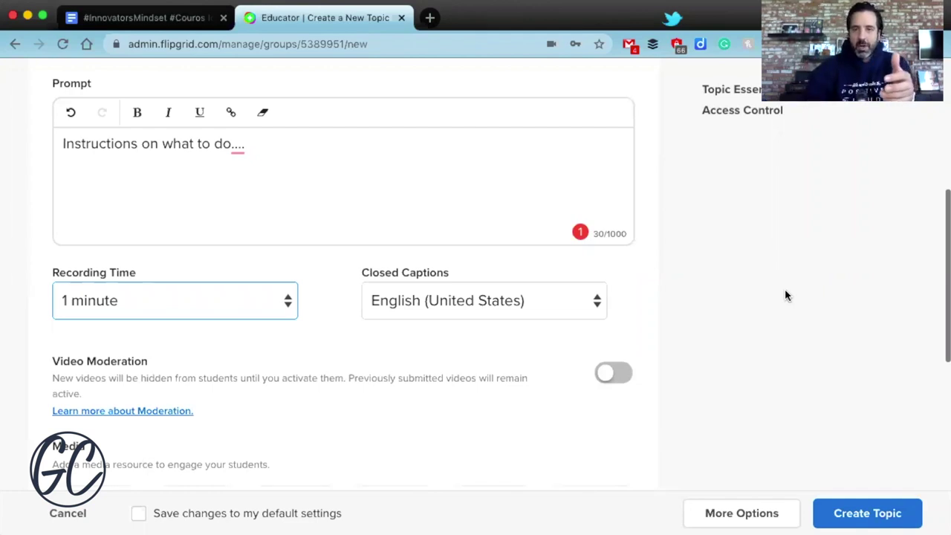
pyautogui.scroll(-1, 607, 201)
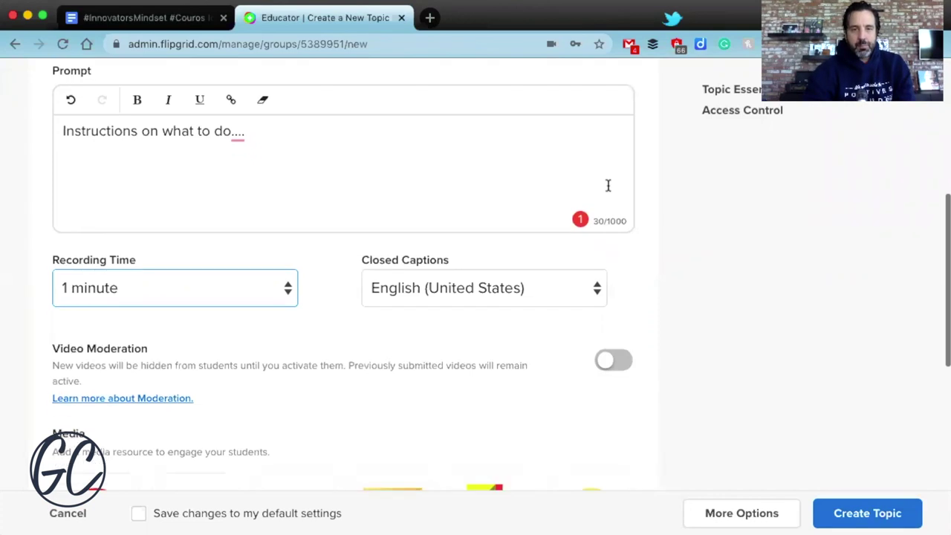
pyautogui.scroll(-3, 791, 221)
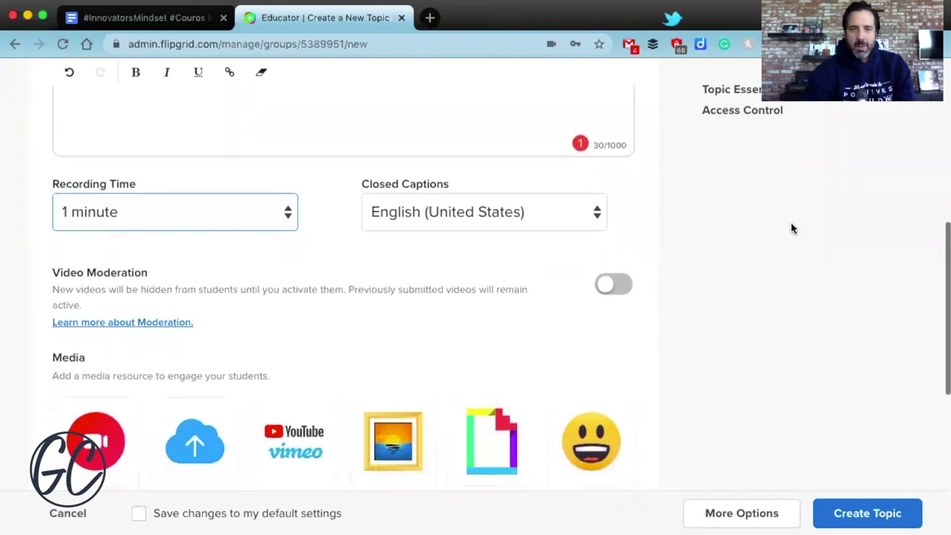
pyautogui.scroll(-1, 595, 251)
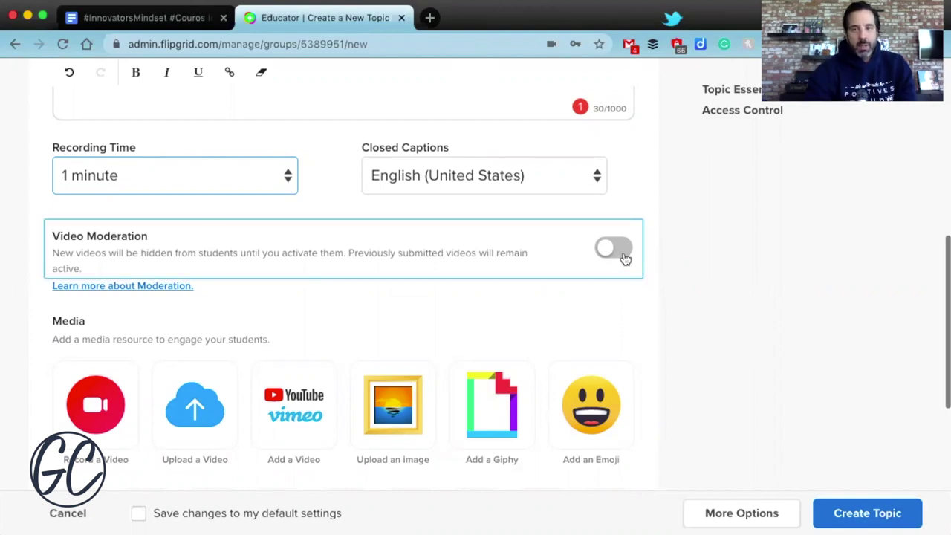
# Switch on video moderation and launch Record a Video under Media
pyautogui.click(616, 249)
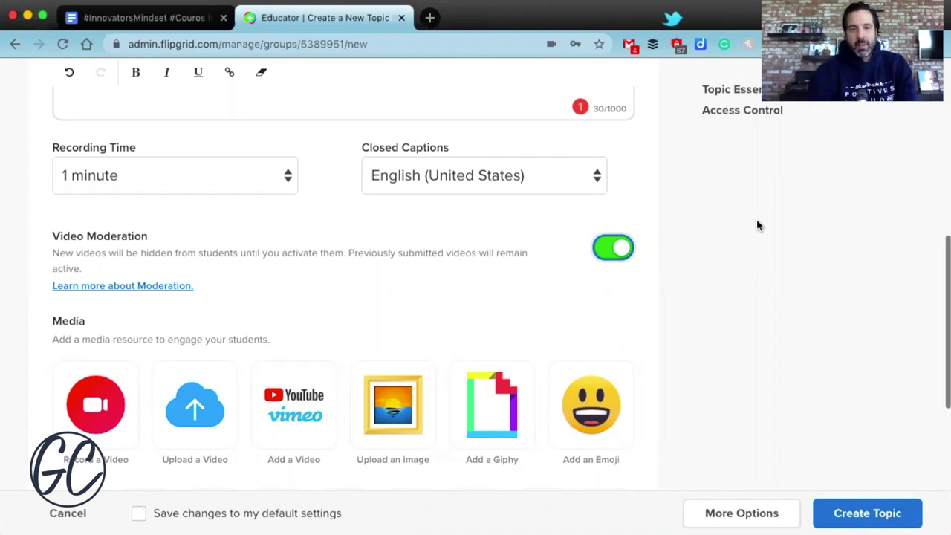
pyautogui.scroll(-1, 757, 222)
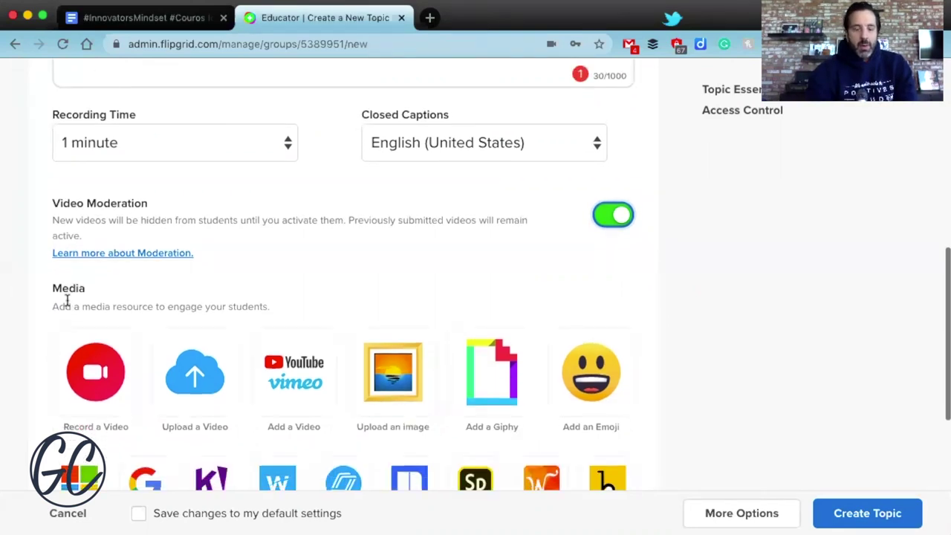
pyautogui.scroll(-1, 67, 302)
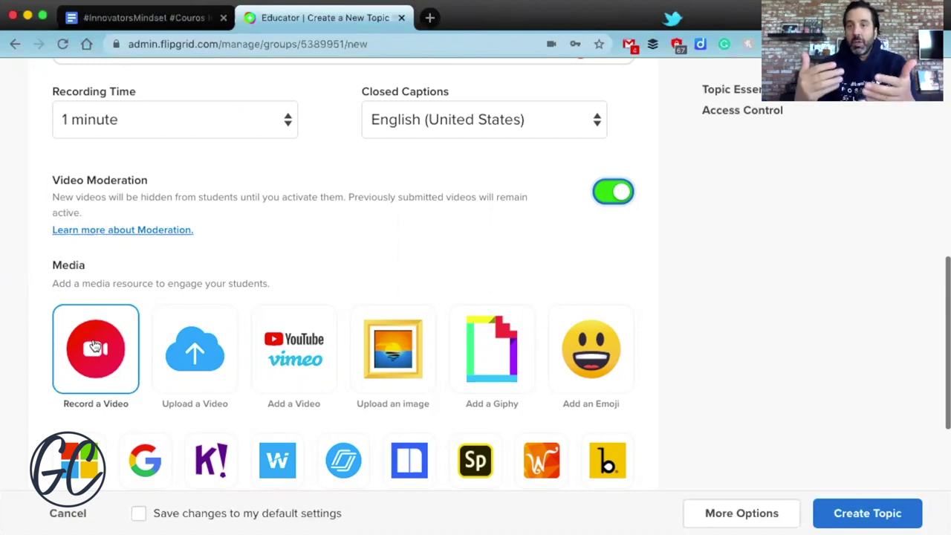
pyautogui.click(95, 346)
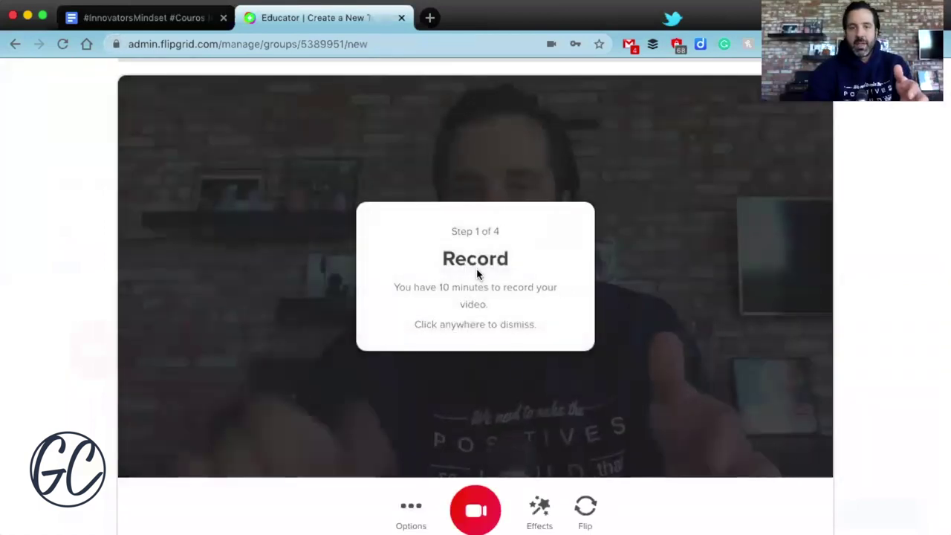
# Dismiss the Step 1 of 4 Record tooltip over the camera preview
pyautogui.click(646, 283)
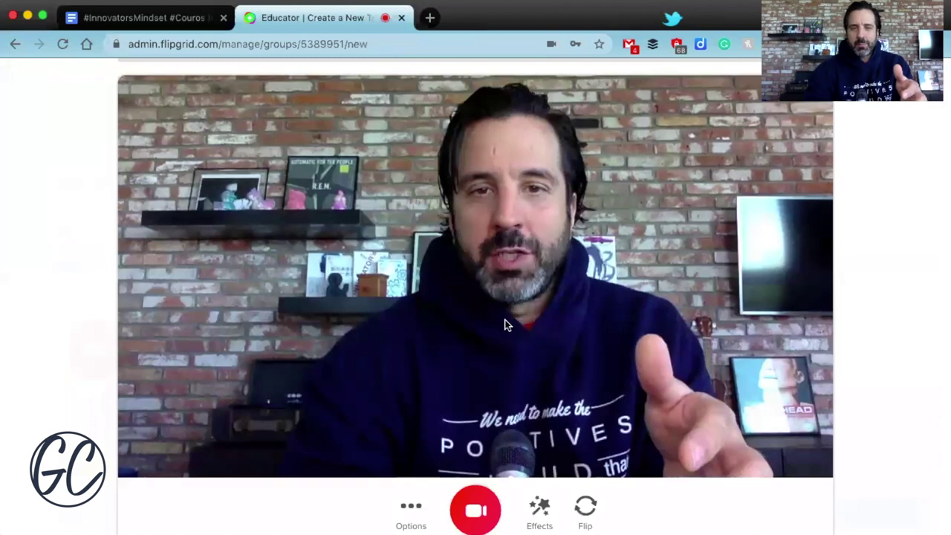